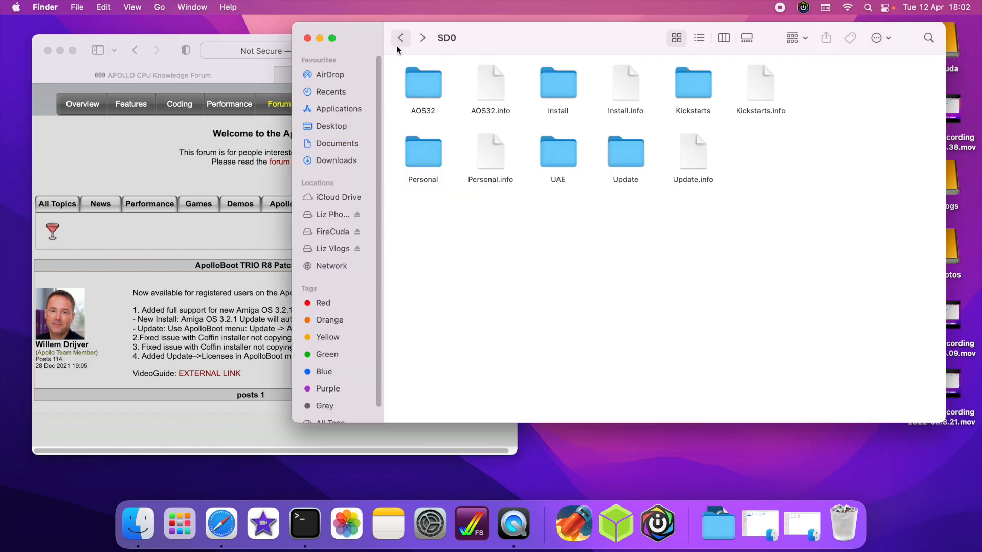
- Look through the Trio folder's disk images and the Kickstarts folder inside SD0
{"action": "left_click", "coordinate": [396, 45]}
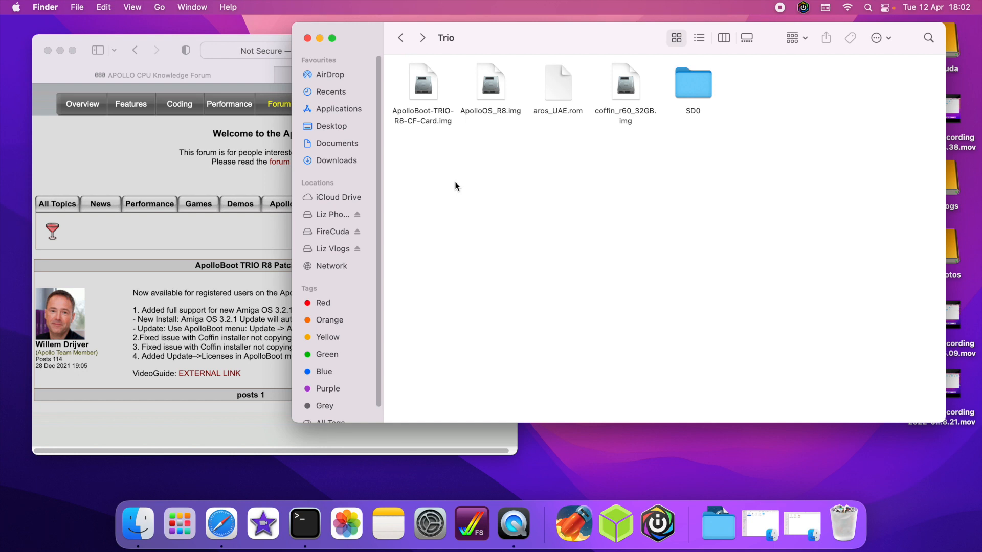
{"action": "left_click", "coordinate": [415, 89]}
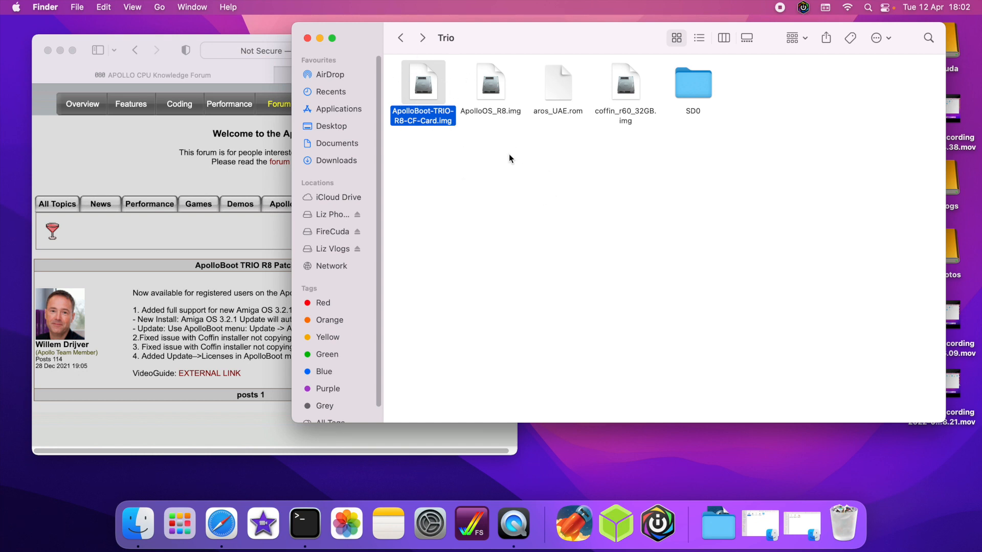
{"action": "double_click", "coordinate": [695, 86]}
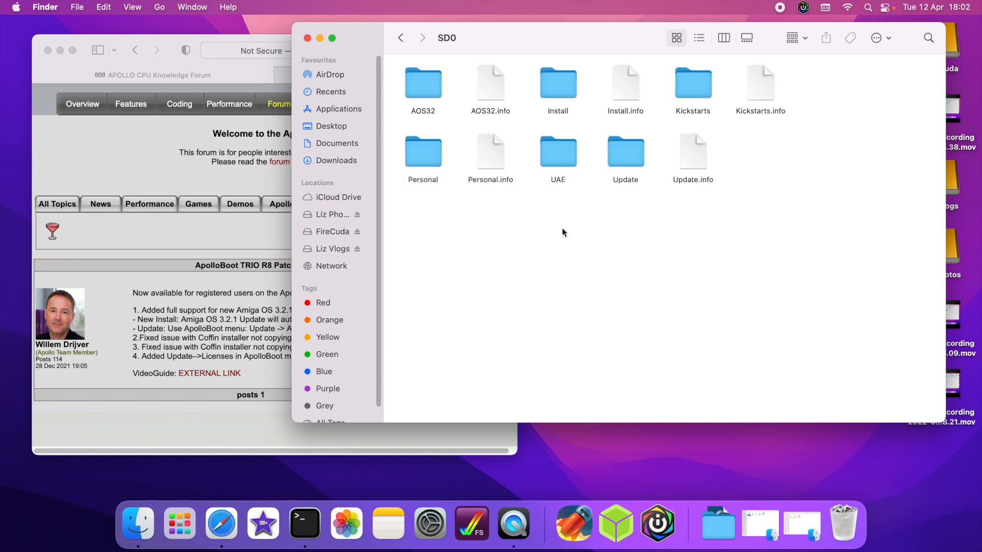
{"action": "double_click", "coordinate": [692, 94]}
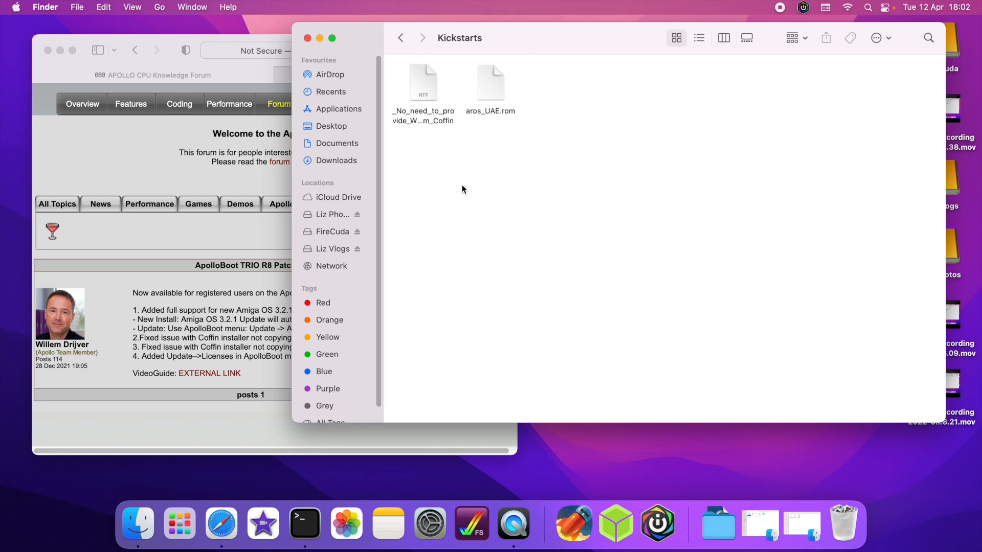
{"action": "left_click", "coordinate": [401, 39]}
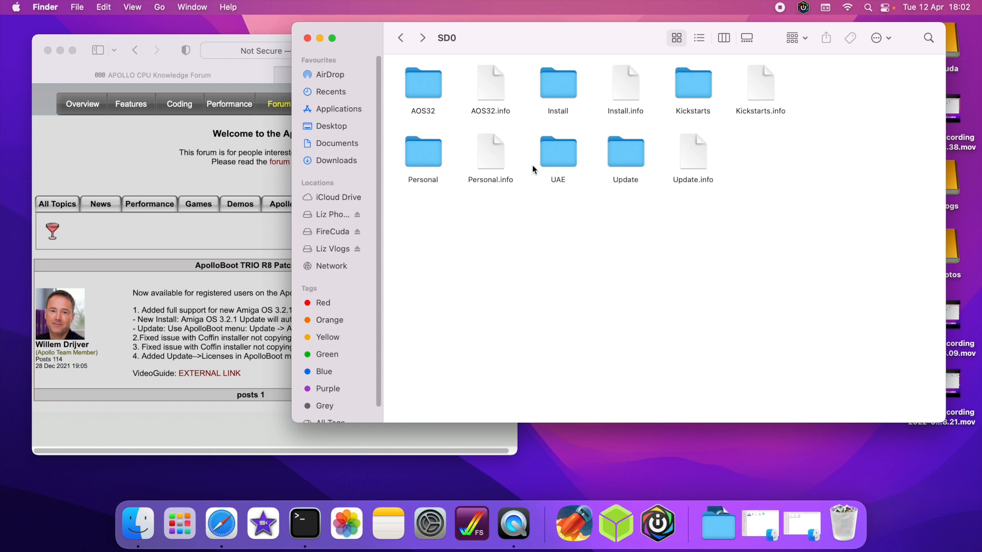
- Look through the AOS32 and Personal folders inside SD0, and return to the Trio folder
{"action": "double_click", "coordinate": [421, 84]}
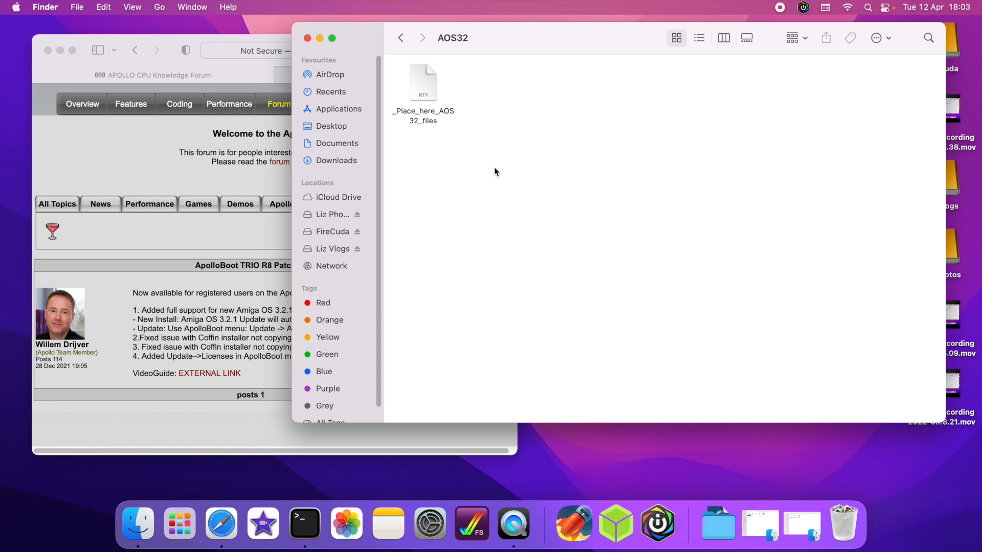
{"action": "left_click", "coordinate": [399, 39]}
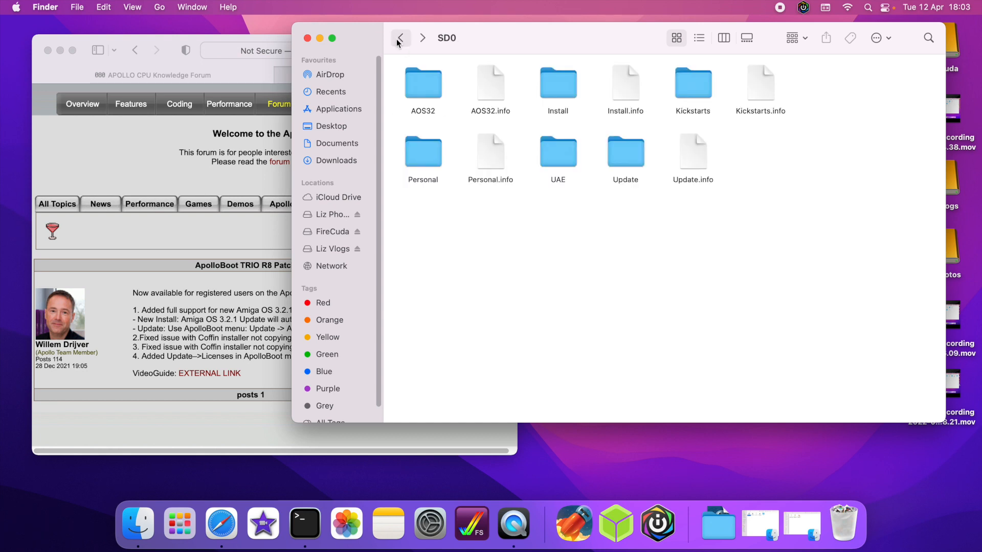
{"action": "left_click", "coordinate": [425, 84]}
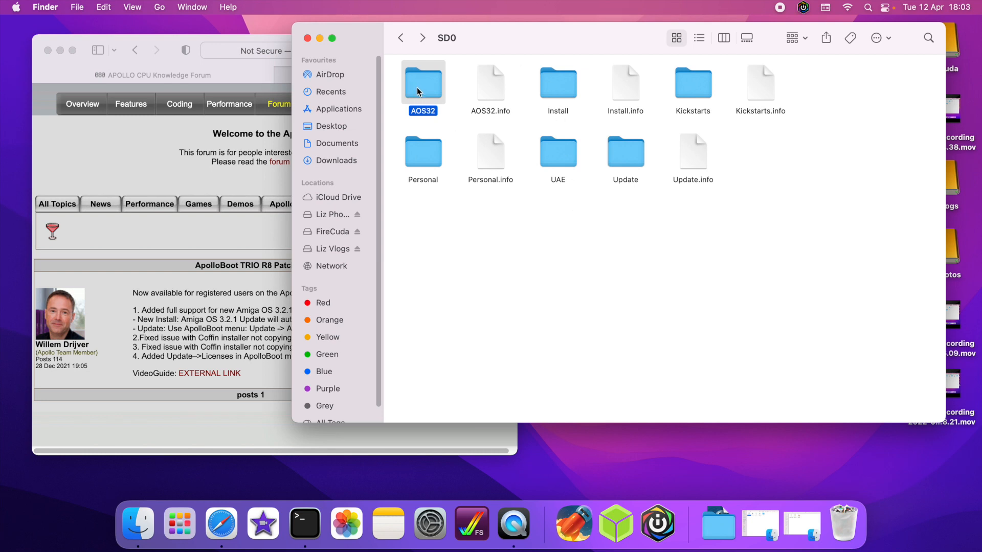
{"action": "left_click", "coordinate": [523, 214]}
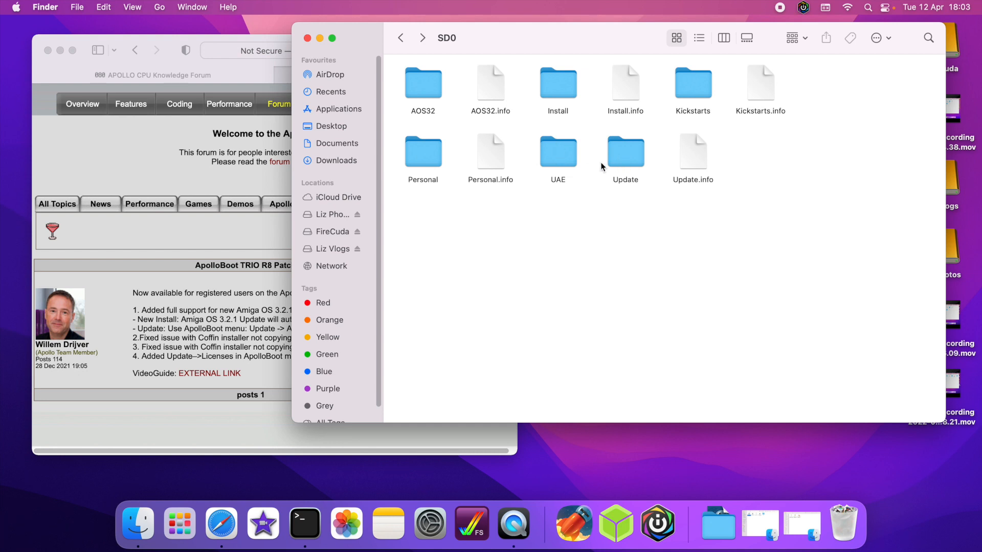
{"action": "double_click", "coordinate": [422, 154]}
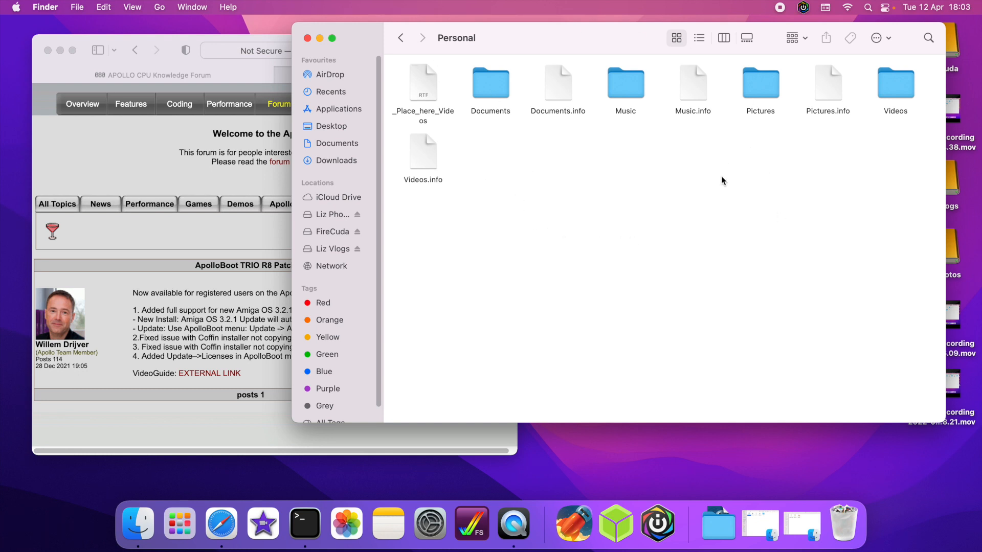
{"action": "left_click", "coordinate": [401, 38]}
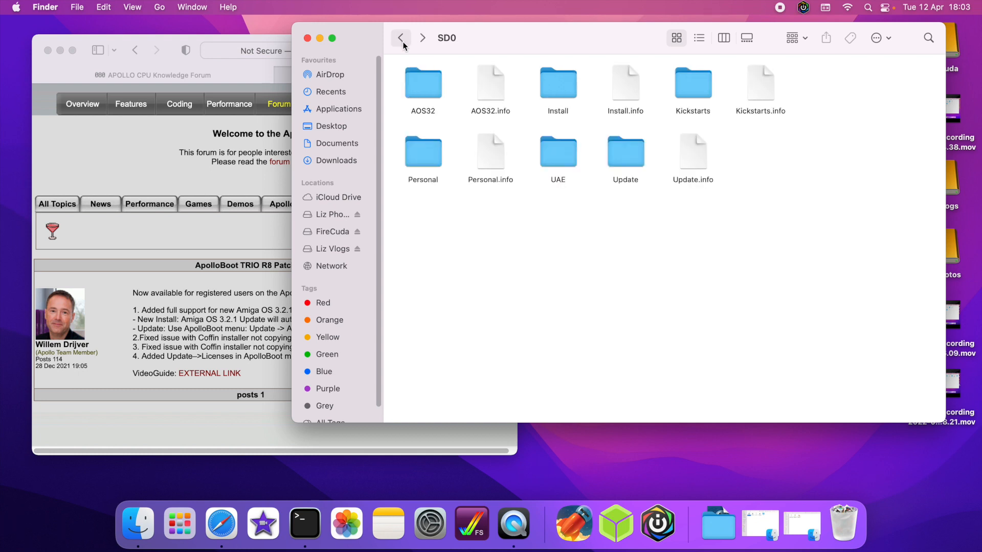
{"action": "left_click", "coordinate": [403, 43]}
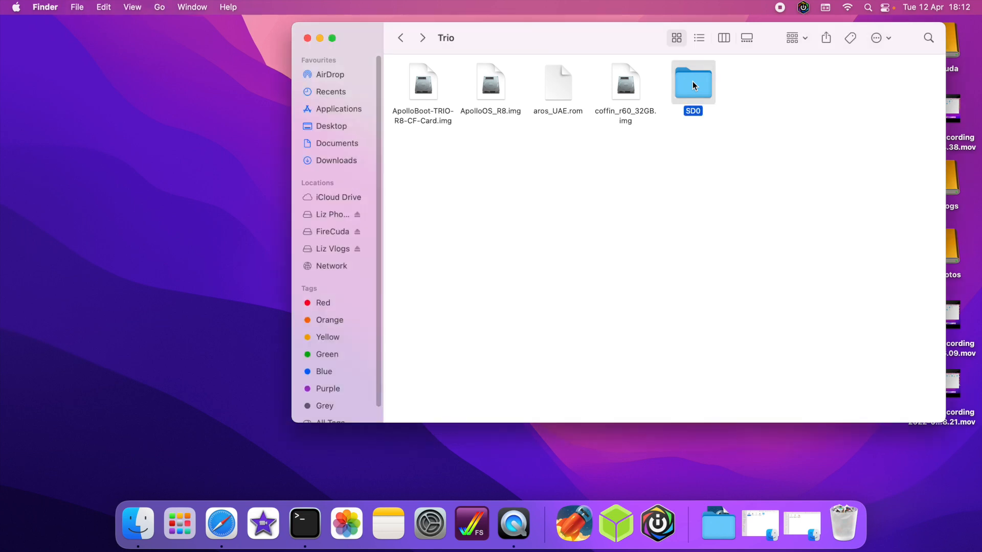
- Open the UAE folder inside SD0 and check which applications can open ApolloBoot_Turbo_Install.fs-uae
{"action": "double_click", "coordinate": [693, 85]}
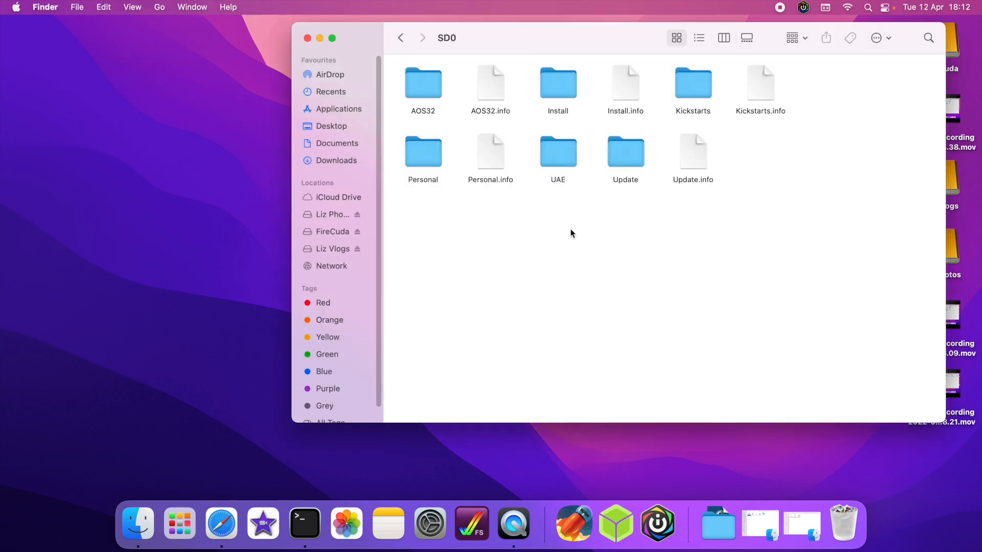
{"action": "double_click", "coordinate": [565, 156]}
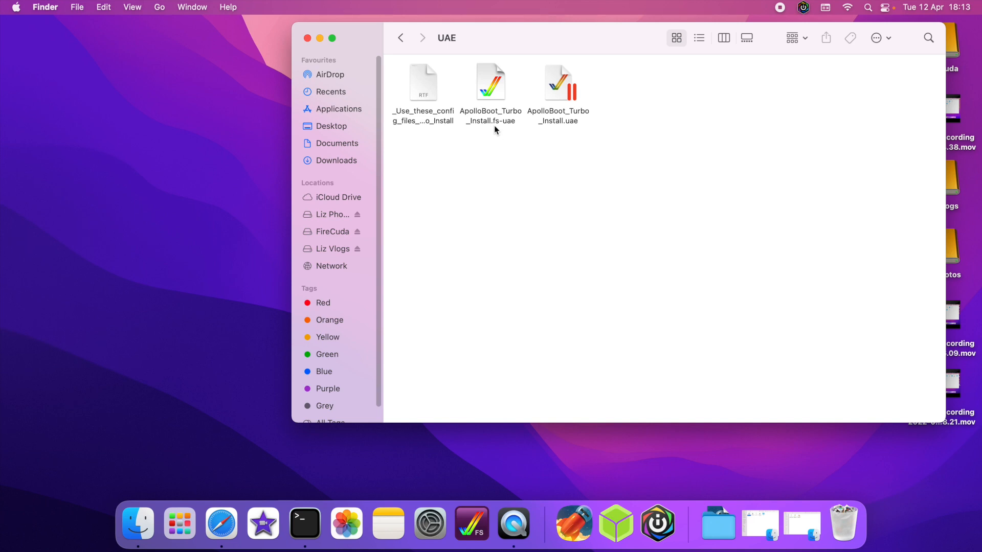
{"action": "right_click", "coordinate": [497, 91]}
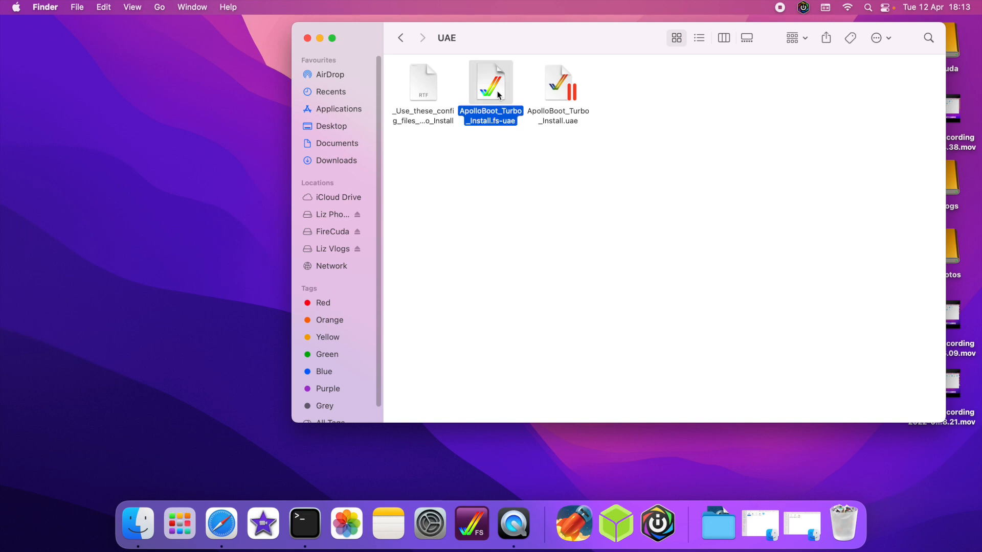
{"action": "mouse_move", "coordinate": [563, 112]}
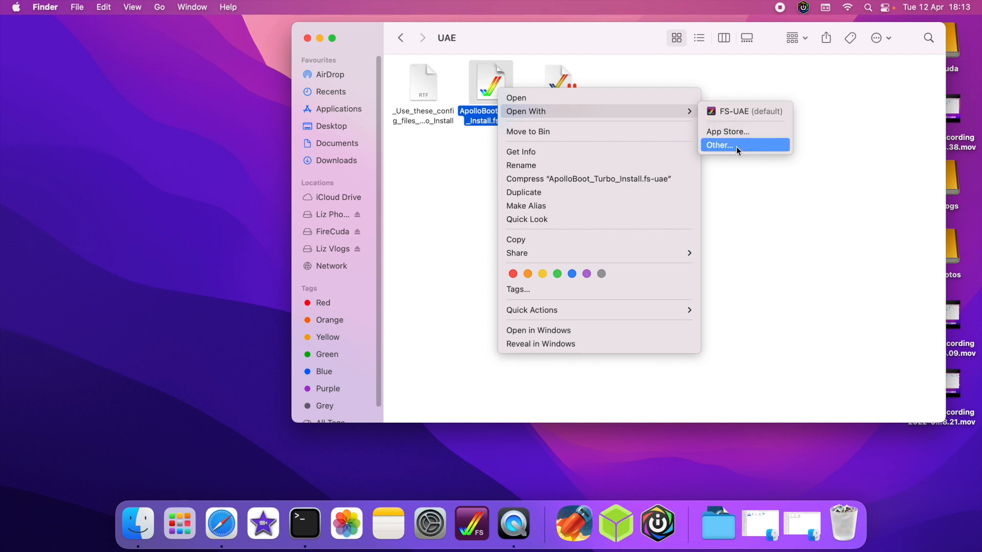
{"action": "left_click", "coordinate": [835, 188]}
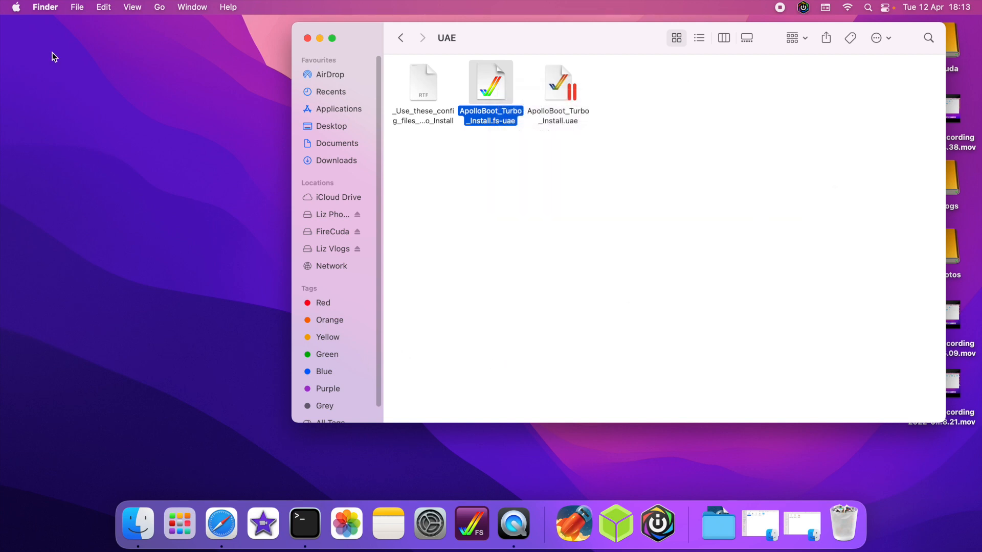
- Launch TextEdit and try to open ApolloBoot_Turbo_Install.fs-uae in it
{"action": "left_click", "coordinate": [175, 526]}
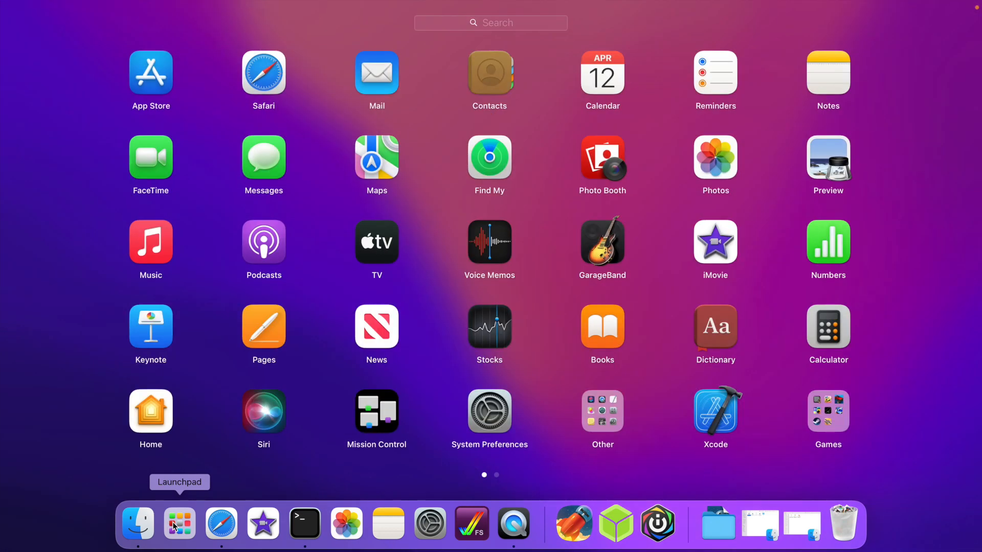
{"action": "type", "text": "t"}
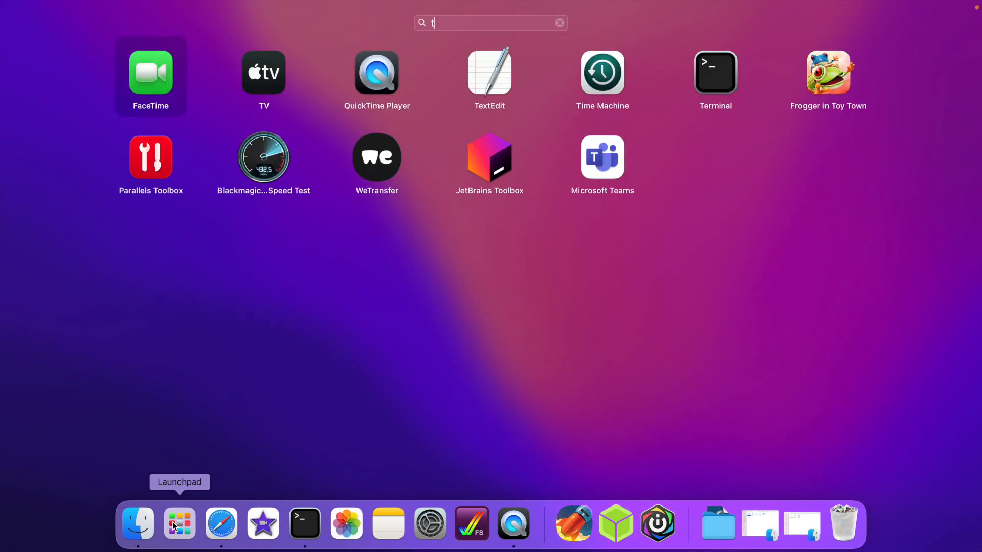
{"action": "left_click", "coordinate": [474, 72]}
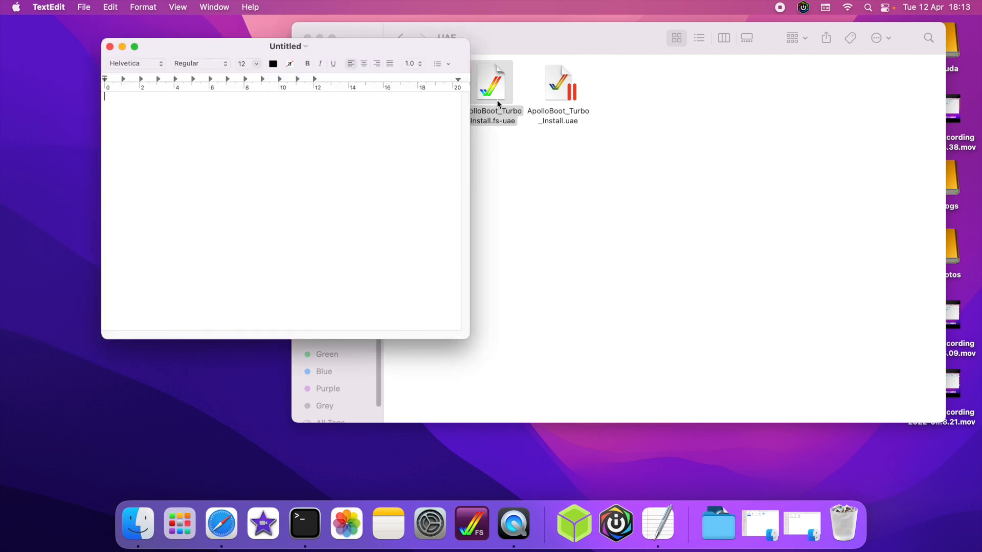
{"action": "left_click_drag", "start_coordinate": [498, 97], "coordinate": [246, 159]}
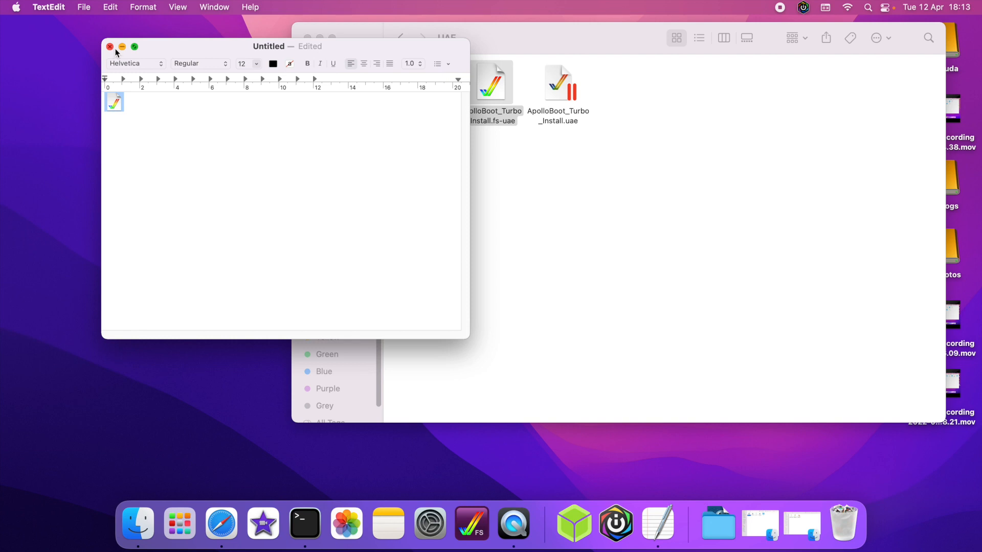
- Quit TextEdit and delete the untitled document without saving it
{"action": "left_click", "coordinate": [41, 7]}
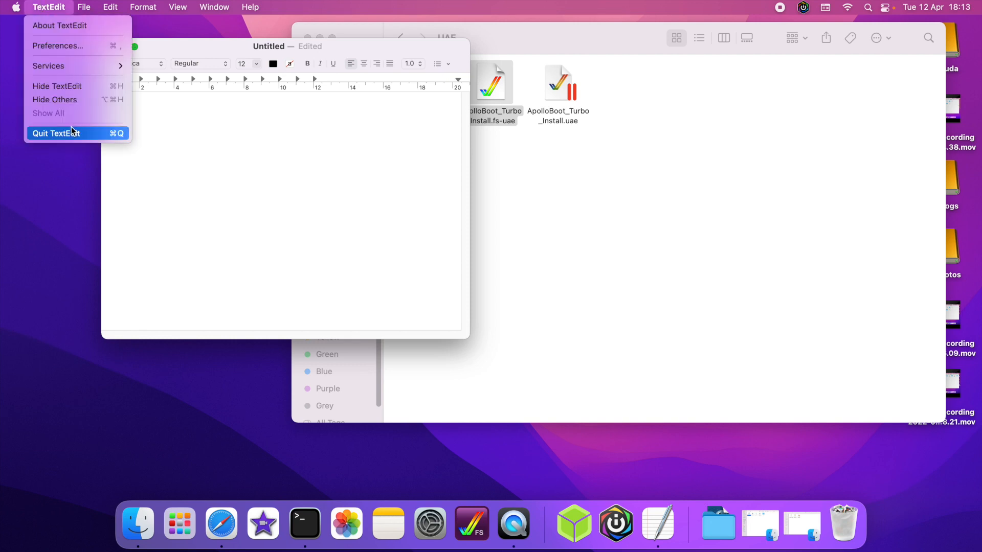
{"action": "left_click", "coordinate": [257, 167]}
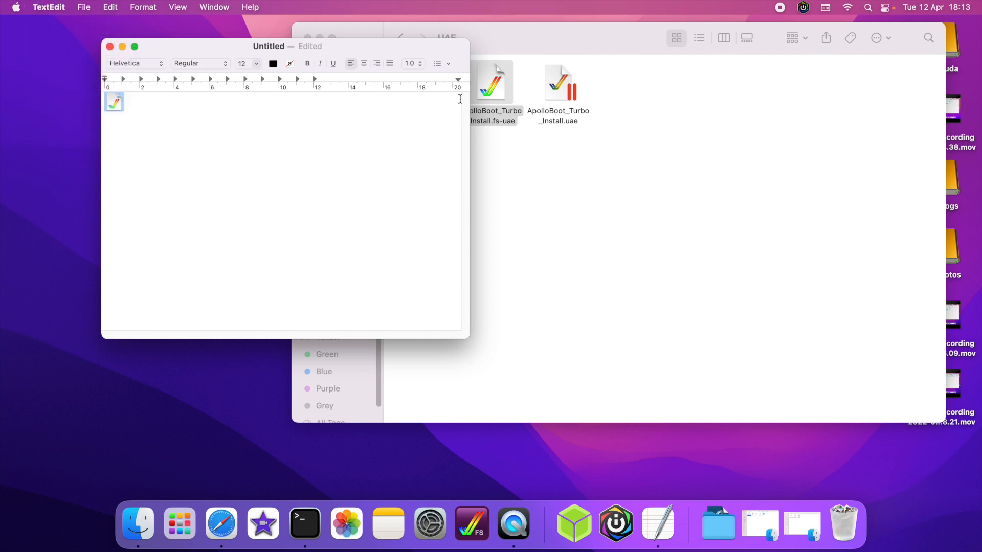
{"action": "left_click", "coordinate": [36, 7]}
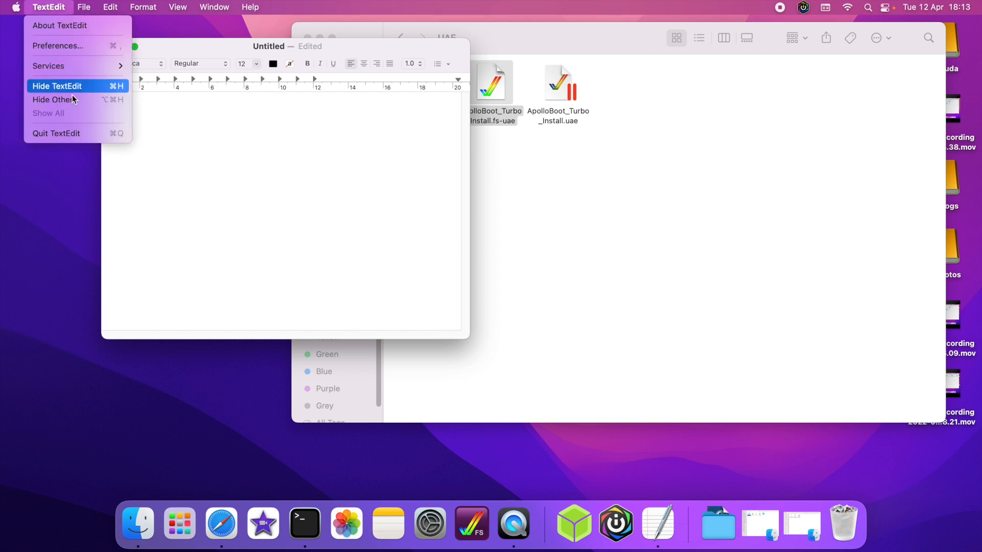
{"action": "left_click", "coordinate": [75, 129]}
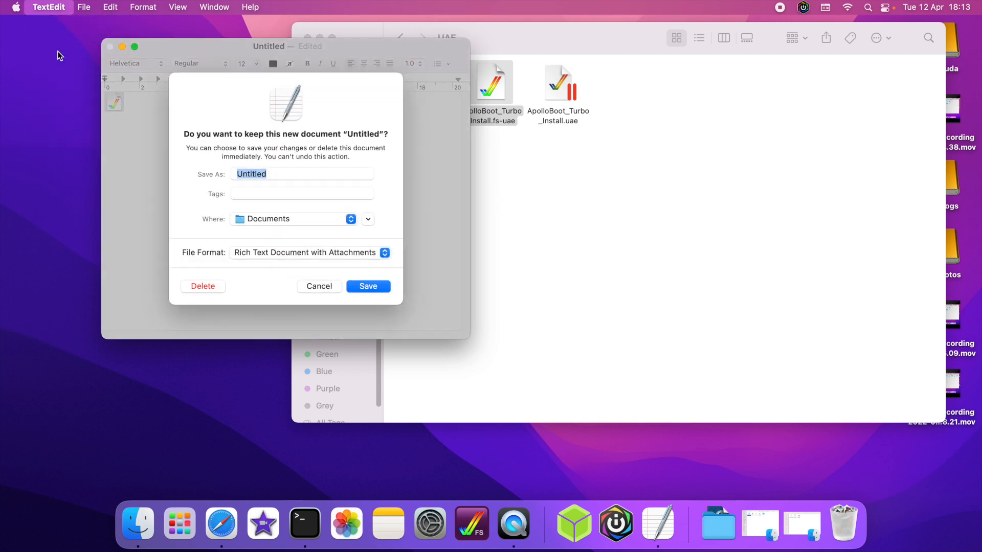
{"action": "left_click", "coordinate": [204, 287]}
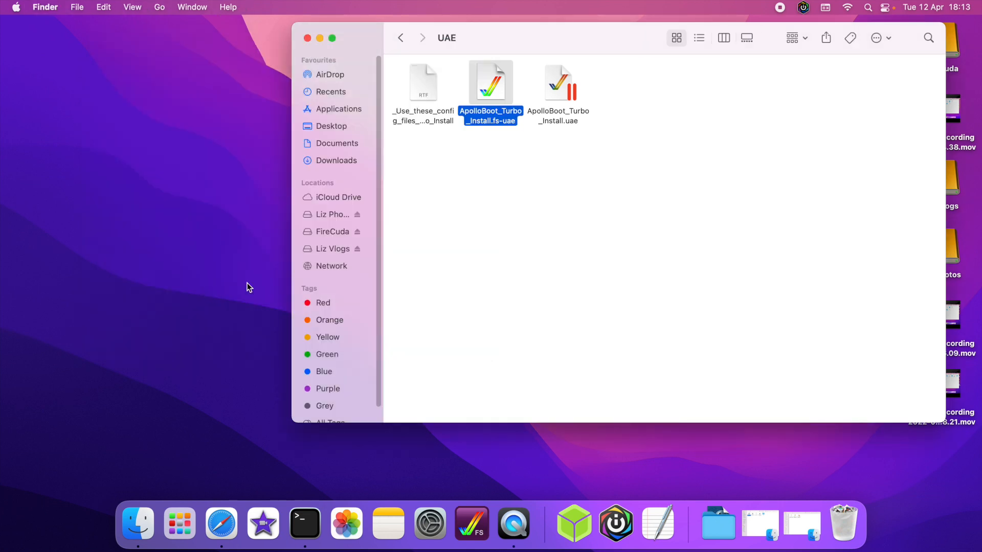
- Switch to Terminal, change into the Trio folder with "cd Trio*" and list its contents
{"action": "left_click", "coordinate": [305, 523]}
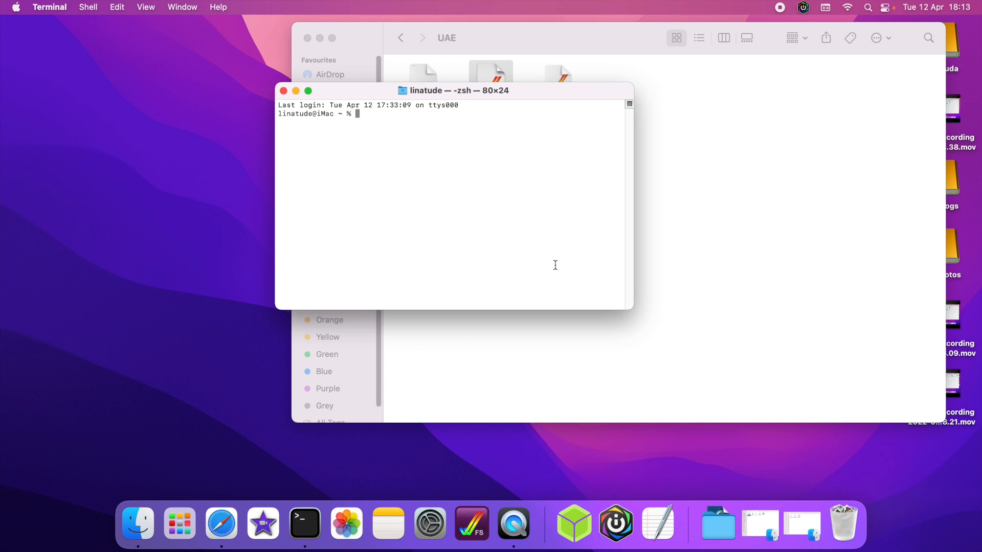
{"action": "type", "text": "cd Trio*"}
{"action": "key", "text": "Return"}
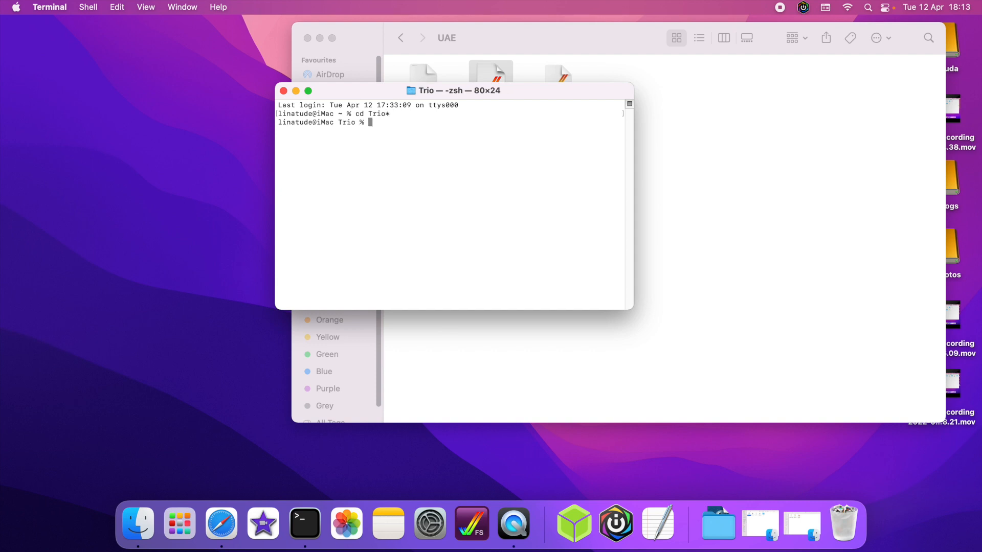
{"action": "type", "text": "ls"}
{"action": "key", "text": "Return"}
- Change into the SD0 folder and into its UAE subfolder, listing the contents of each
{"action": "type", "text": "cd SD0"}
{"action": "key", "text": "Return"}
{"action": "type", "text": "ls"}
{"action": "key", "text": "Return"}
{"action": "type", "text": "cd UAE"}
{"action": "key", "text": "Return"}
{"action": "type", "text": "ls"}
{"action": "key", "text": "Return"}
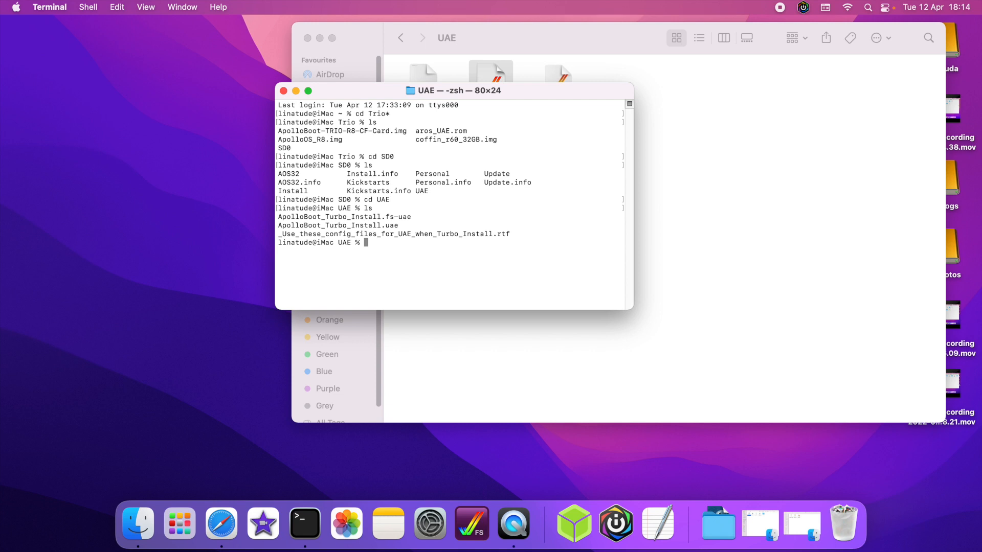
- Open ApolloBoot_Turbo_Install.fs-uae in nano, copying the file name from the listing into the command
{"action": "type", "text": "nano"}
{"action": "left_click_drag", "start_coordinate": [415, 218], "coordinate": [275, 217]}
{"action": "right_click", "coordinate": [339, 217]}
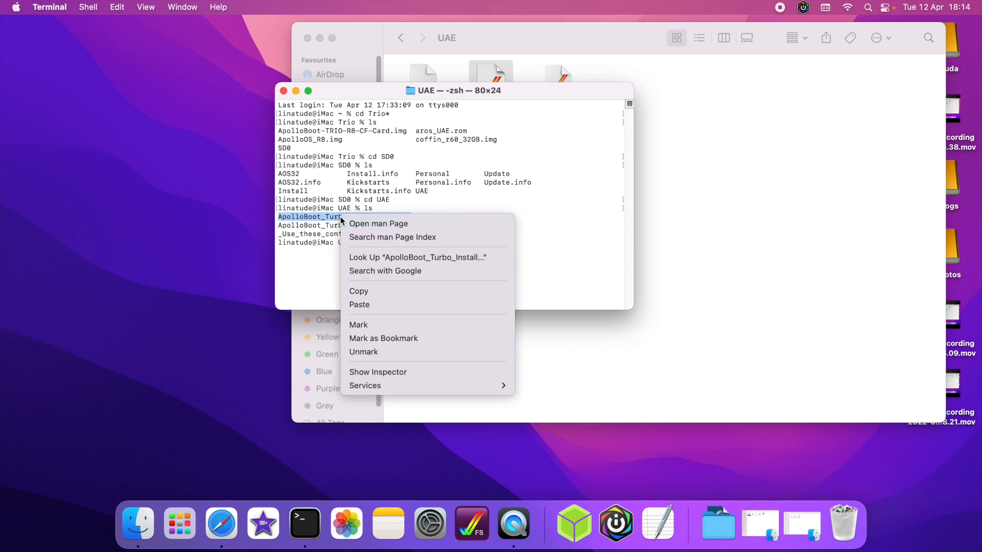
{"action": "left_click", "coordinate": [379, 291]}
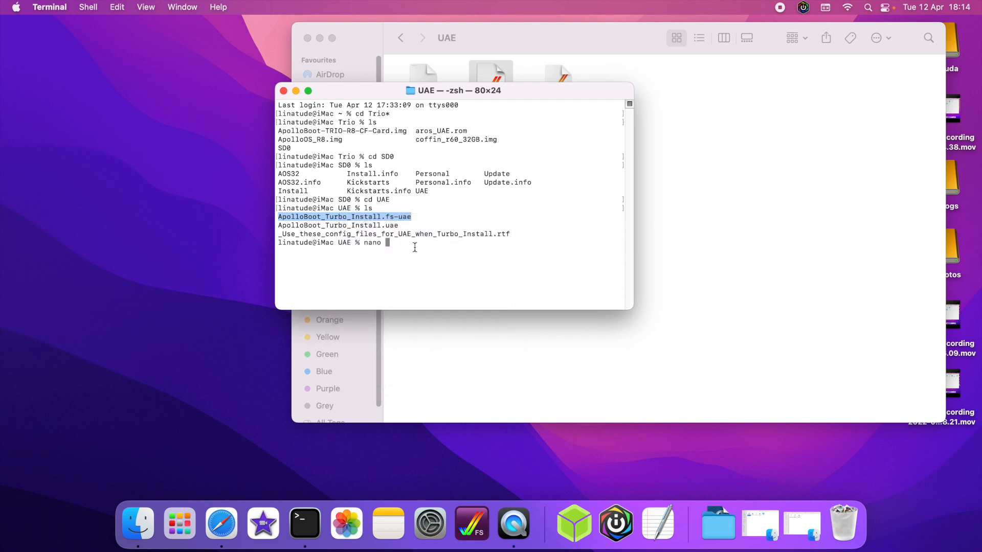
{"action": "right_click", "coordinate": [415, 250]}
{"action": "left_click", "coordinate": [432, 269]}
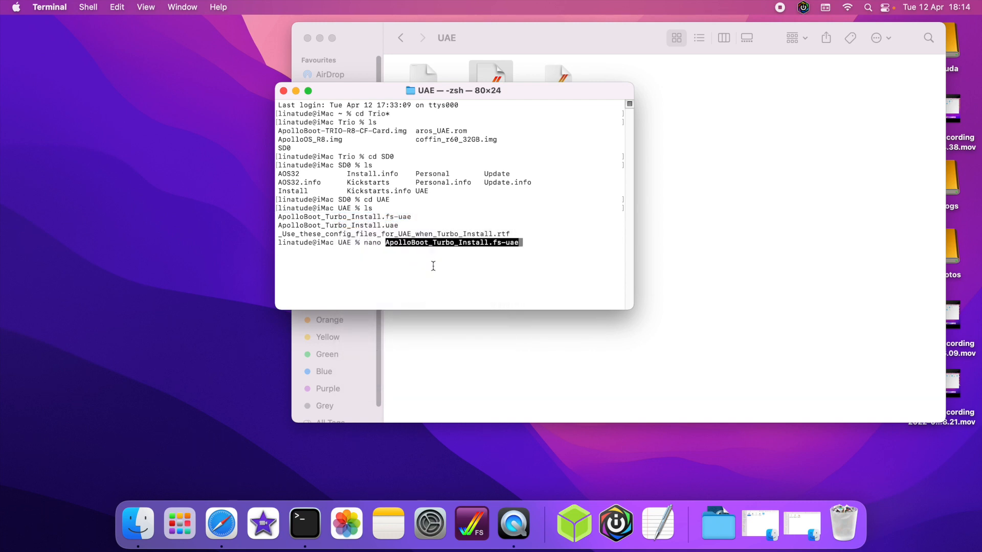
{"action": "key", "text": "Return"}
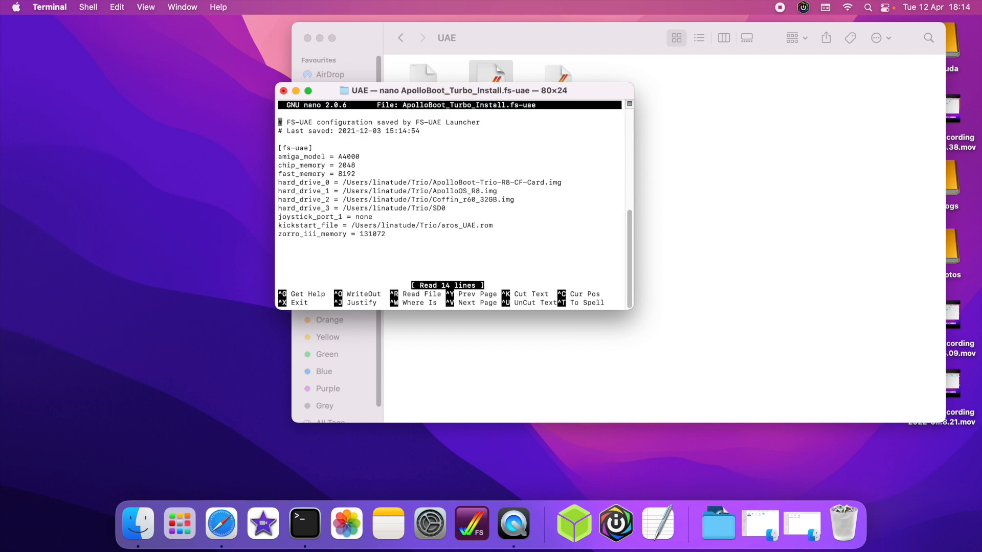
- Move the text cursor to the start of the user folder name in the hard_drive_0 path
{"action": "key", "text": "Down"}
{"action": "key", "text": "Down"}
{"action": "key", "text": "Down"}
{"action": "key", "text": "Down"}
{"action": "key", "text": "Down"}
{"action": "key", "text": "Down"}
{"action": "key", "text": "Down"}
{"action": "key", "text": "Right"}
{"action": "key", "text": "Right"}
{"action": "key", "text": "Right"}
{"action": "key", "text": "Right"}
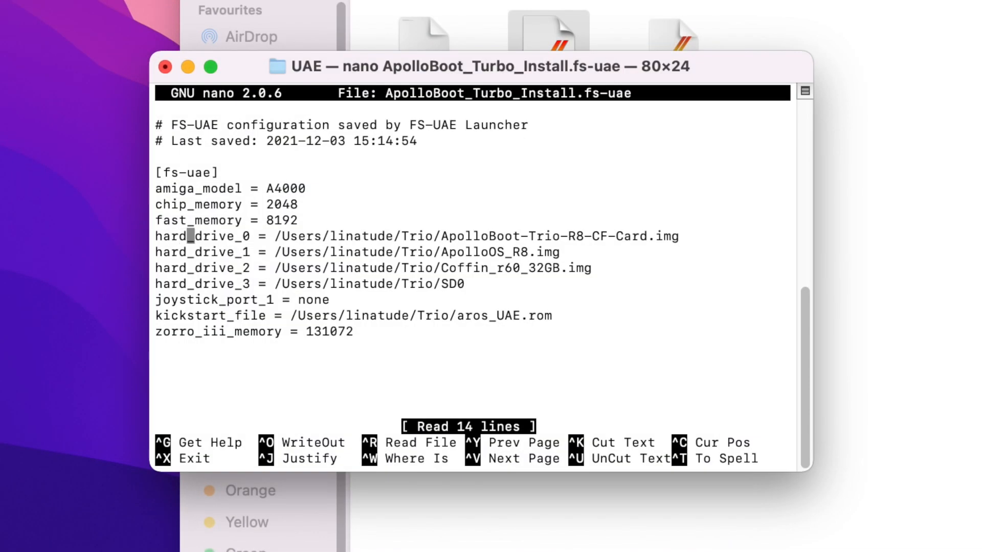
{"action": "key", "text": "Right"}
{"action": "key", "text": "Right"}
{"action": "key", "text": "Right"}
{"action": "key", "text": "Right"}
{"action": "key", "text": "Right"}
{"action": "key", "text": "Right"}
{"action": "key", "text": "Right"}
{"action": "key", "text": "Right"}
{"action": "key", "text": "Right"}
{"action": "key", "text": "Right"}
{"action": "key", "text": "Right"}
{"action": "key", "text": "Right"}
{"action": "key", "text": "Right"}
{"action": "key", "text": "Right"}
{"action": "key", "text": "Right"}
{"action": "key", "text": "Right"}
{"action": "key", "text": "Right"}
{"action": "key", "text": "Right"}
{"action": "key", "text": "Right"}
{"action": "key", "text": "Right"}
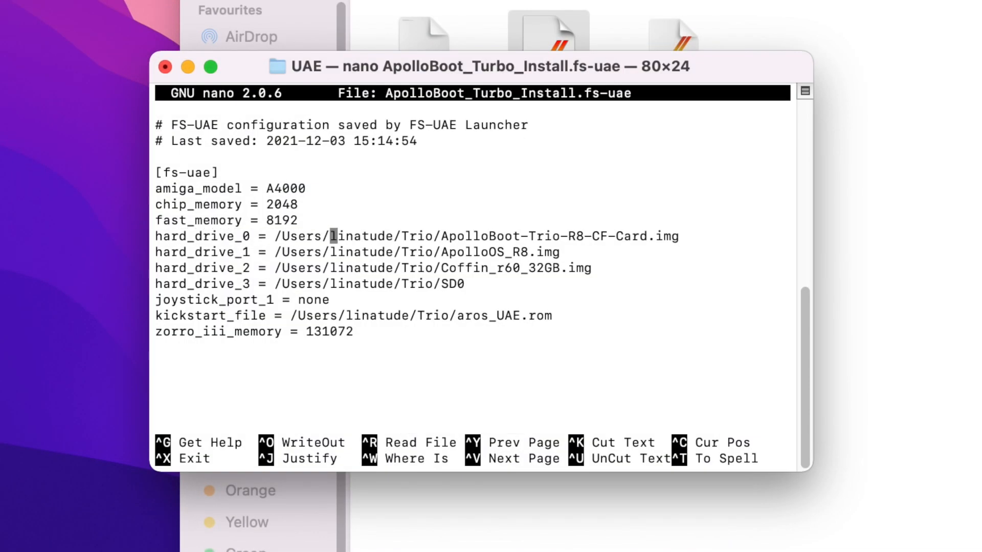
- Check the user and Trio folder names in the hard drive paths and the kickstart_file path of the configuration
{"action": "key", "text": "Right"}
{"action": "key", "text": "Right"}
{"action": "key", "text": "Right"}
{"action": "key", "text": "Right"}
{"action": "key", "text": "Right"}
{"action": "key", "text": "Right"}
{"action": "key", "text": "Right"}
{"action": "key", "text": "Right"}
{"action": "key", "text": "Right"}
{"action": "key", "text": "Right"}
{"action": "key", "text": "Left"}
{"action": "key", "text": "Left"}
{"action": "key", "text": "Left"}
{"action": "key", "text": "Right"}
{"action": "key", "text": "Right"}
{"action": "key", "text": "Right"}
{"action": "key", "text": "Down"}
{"action": "key", "text": "Down"}
{"action": "key", "text": "Down"}
{"action": "key", "text": "Down"}
{"action": "key", "text": "Down"}
{"action": "key", "text": "Right"}
{"action": "key", "text": "Right"}
{"action": "key", "text": "Right"}
{"action": "key", "text": "Right"}
{"action": "key", "text": "Right"}
{"action": "key", "text": "Right"}
{"action": "key", "text": "Right"}
{"action": "key", "text": "Right"}
{"action": "key", "text": "Right"}
{"action": "key", "text": "Right"}
{"action": "key", "text": "Right"}
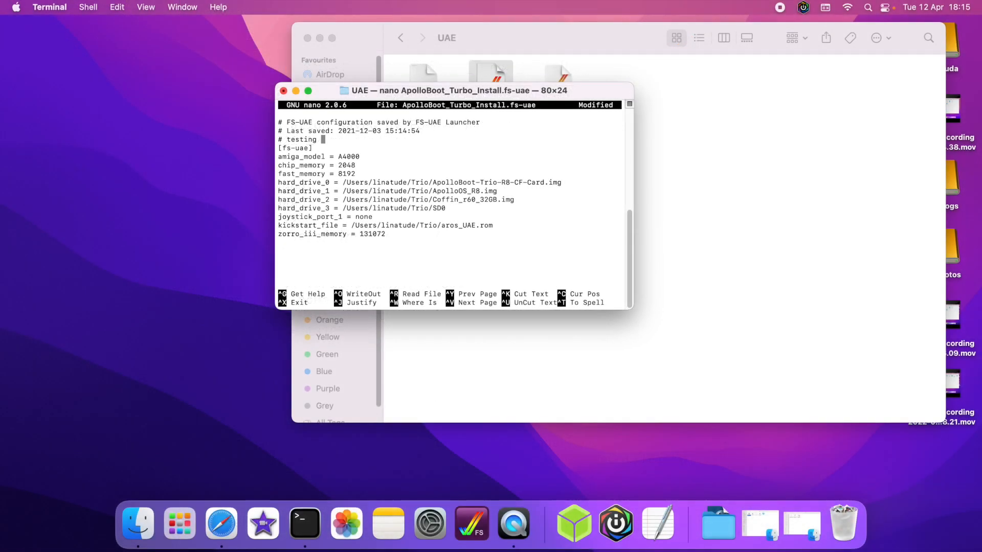
- Complete the comment line "# testing change to file." above the [fs-uae] section, save the file and exit nano
{"action": "type", "text": "vch"}
{"action": "key", "text": "BackSpace"}
{"action": "key", "text": "BackSpace"}
{"action": "type", "text": "hange to file."}
{"action": "key", "text": "ctrl+o"}
{"action": "key", "text": "Return"}
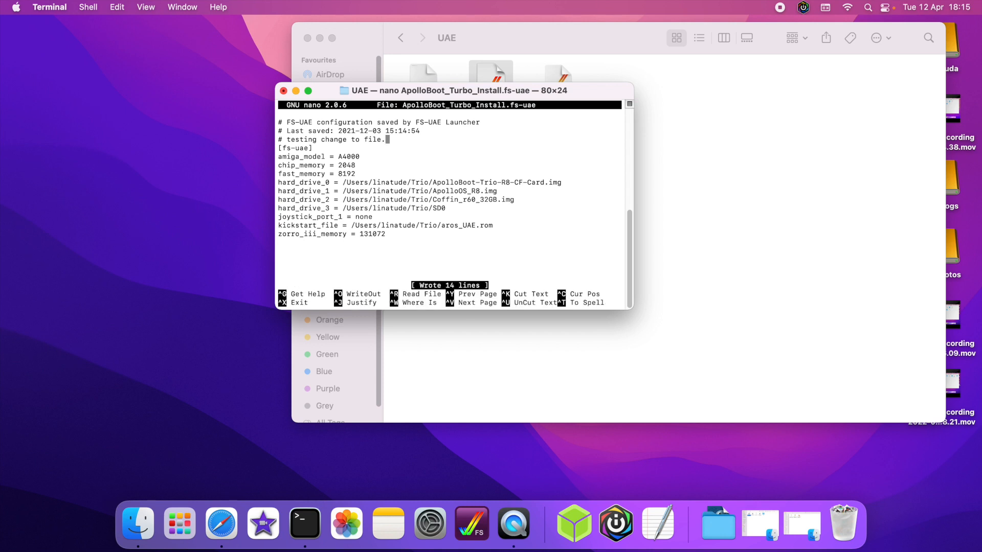
{"action": "key", "text": "ctrl+x"}
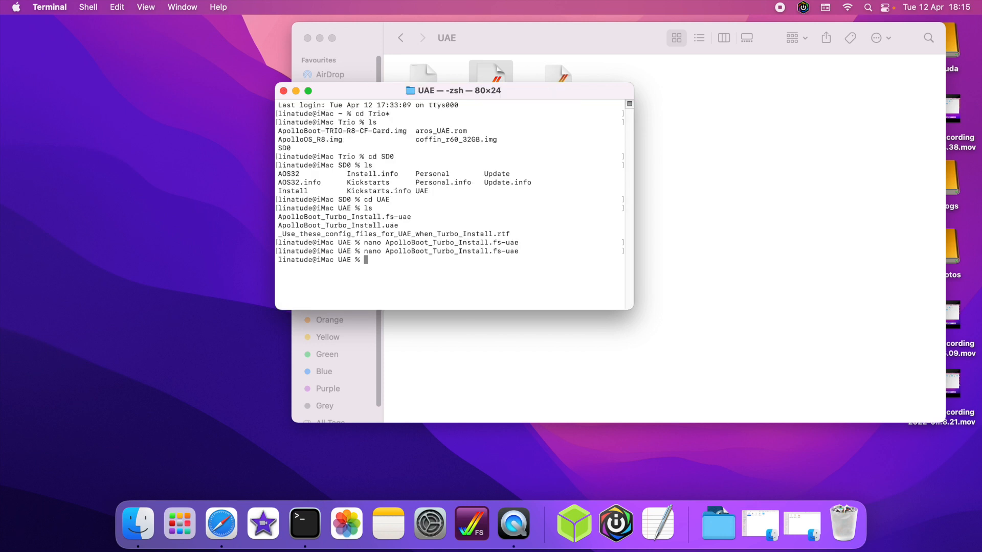
- Print ApolloBoot_Turbo_Install.fs-uae with cat, copying the file name from the earlier command, and close the Terminal window after reading it
{"action": "type", "text": "cat"}
{"action": "left_click_drag", "start_coordinate": [529, 251], "coordinate": [386, 252]}
{"action": "right_click", "coordinate": [386, 252]}
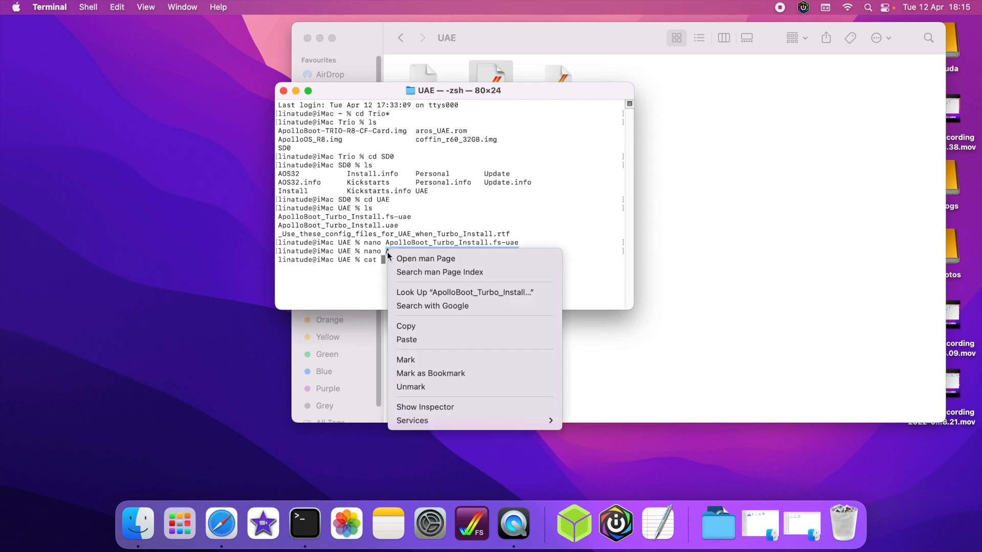
{"action": "left_click", "coordinate": [419, 328]}
{"action": "right_click", "coordinate": [439, 267]}
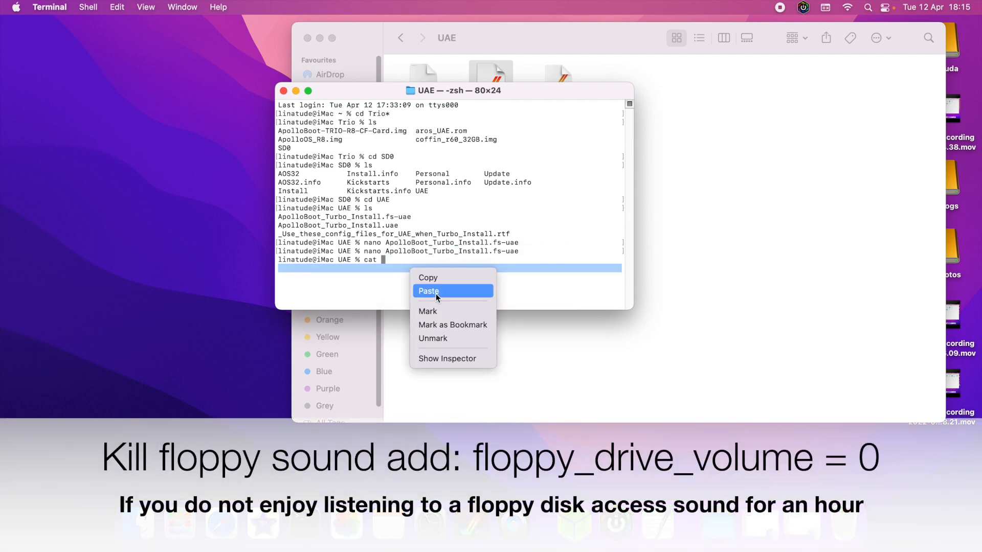
{"action": "left_click", "coordinate": [436, 290]}
{"action": "key", "text": "Return"}
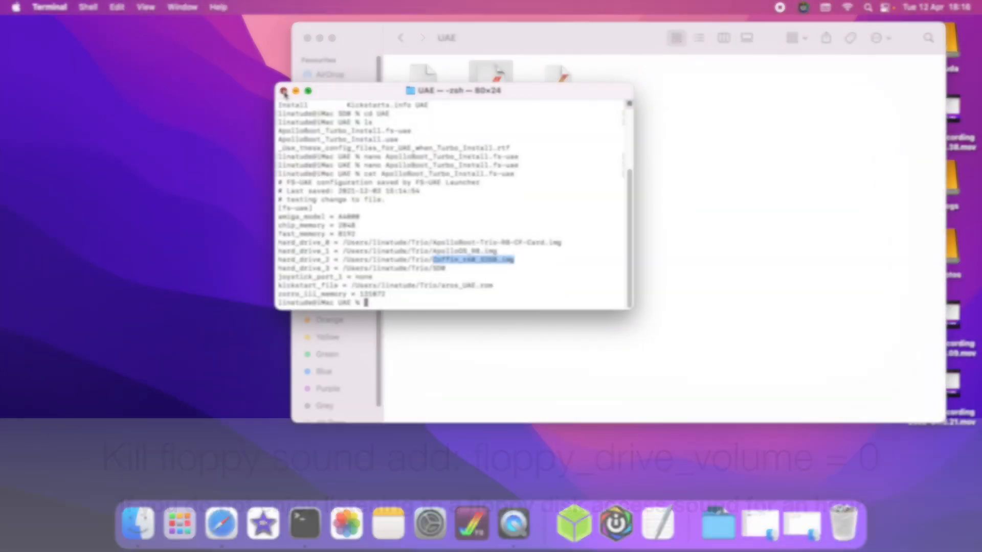
{"action": "left_click", "coordinate": [284, 90]}
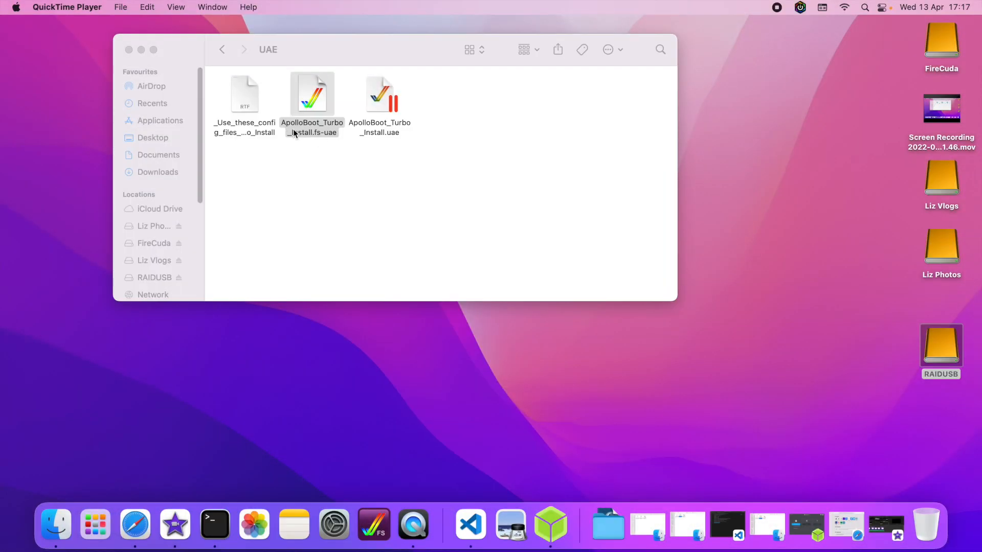
- Launch ApolloBoot_Turbo_Install.fs-uae in FS-UAE and run the Personal option from the ApolloBoot menu
{"action": "double_click", "coordinate": [315, 98]}
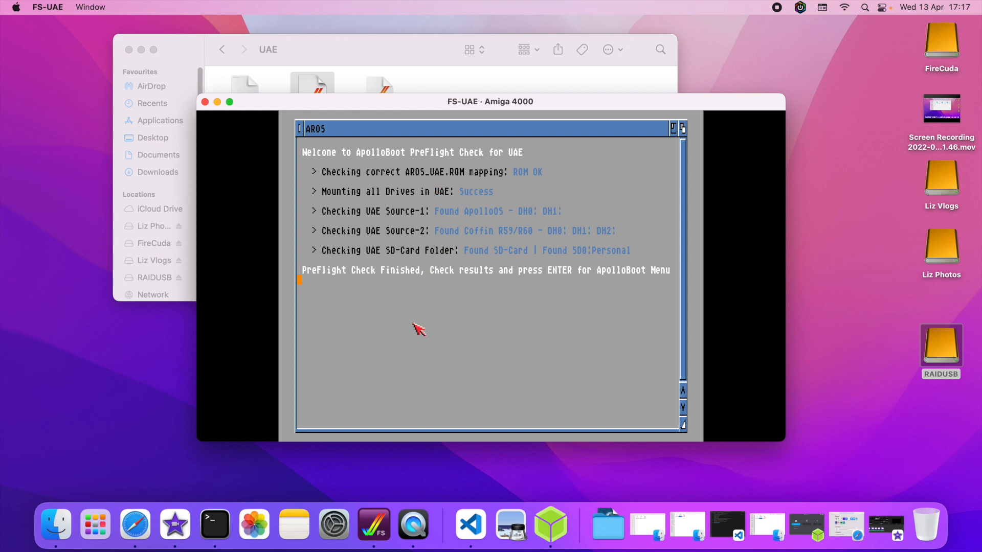
{"action": "key", "text": "Return"}
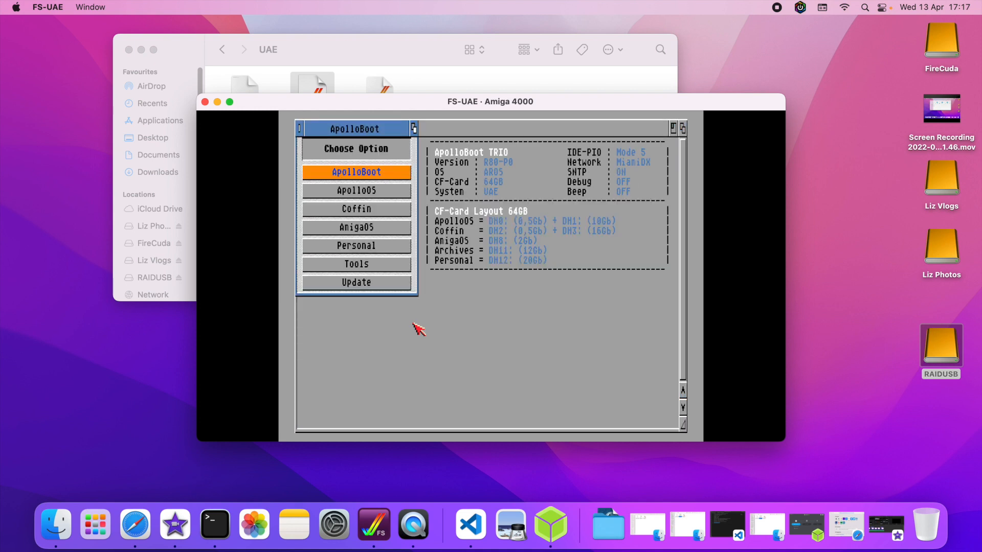
{"action": "key", "text": "Down"}
{"action": "key", "text": "Down"}
{"action": "key", "text": "Down"}
{"action": "key", "text": "Down"}
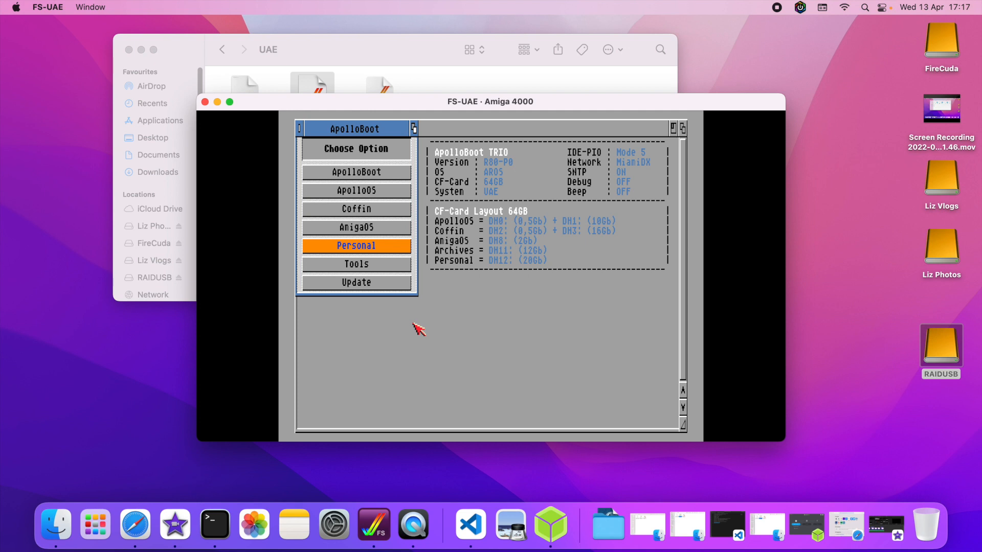
{"action": "key", "text": "Return"}
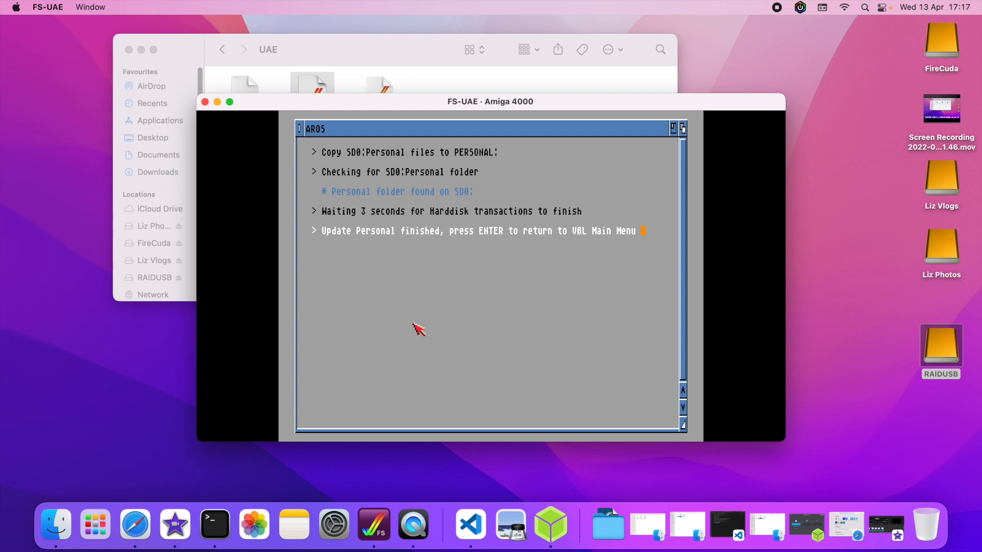
- Return to the ApolloBoot menu after the Personal update and start the Coffin installation
{"action": "key", "text": "Return"}
{"action": "key", "text": "Down"}
{"action": "key", "text": "Down"}
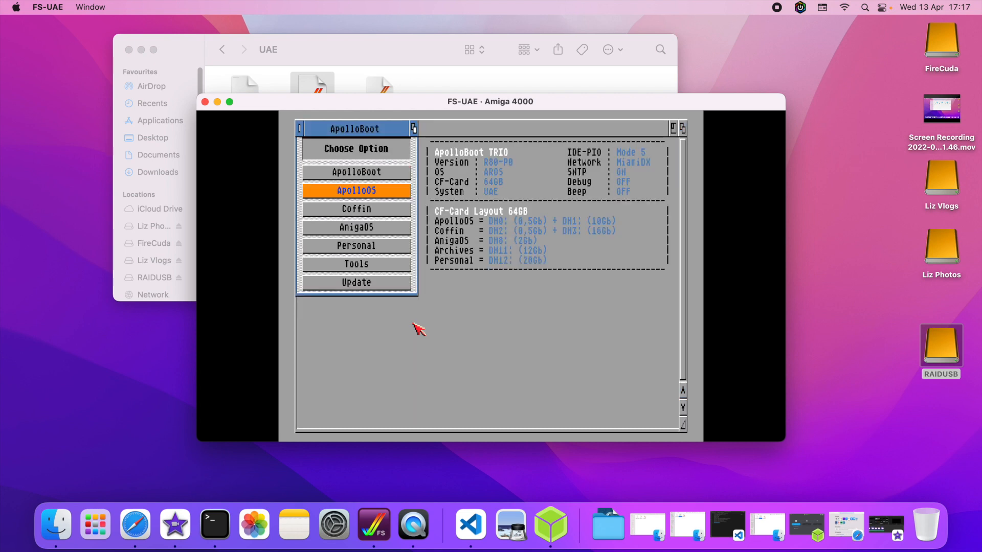
{"action": "key", "text": "Down"}
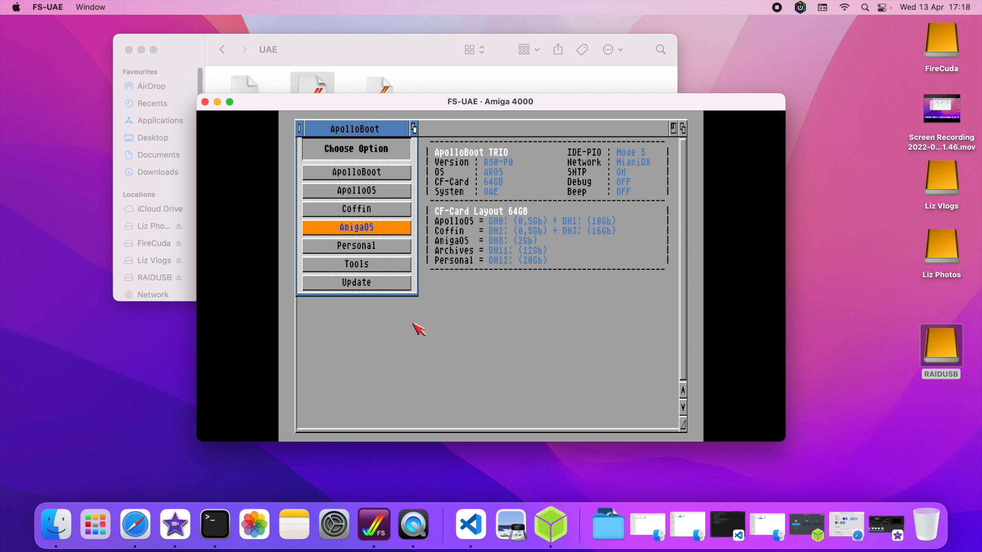
{"action": "key", "text": "Up"}
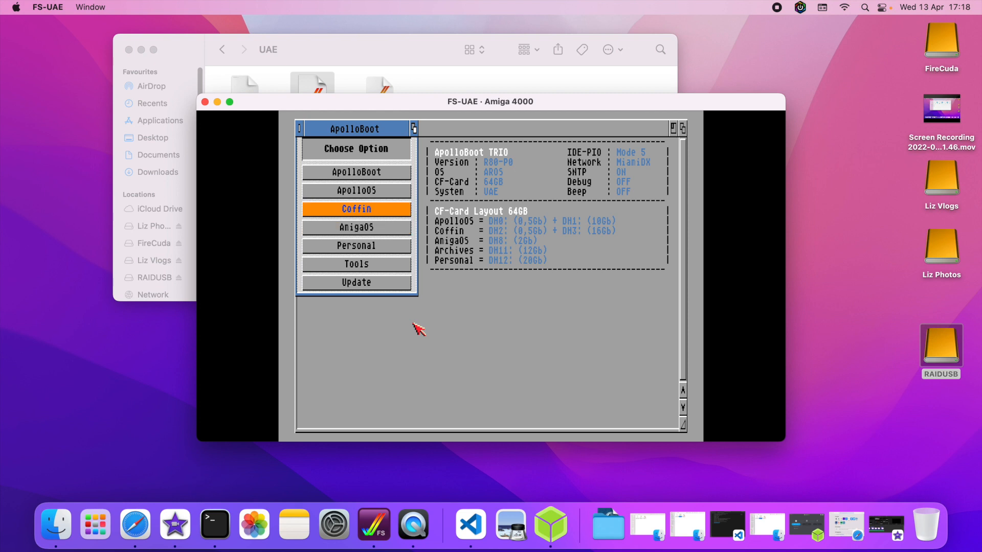
{"action": "key", "text": "Return"}
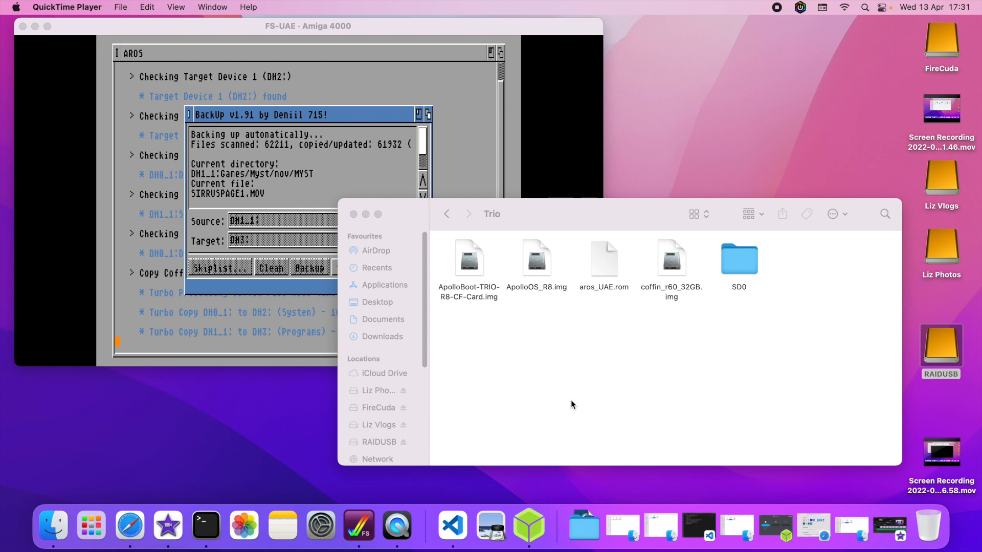
- Select ApolloBoot-TRIO-R8-CF-Card.img in the Trio folder in Finder, then clear the selection
{"action": "left_click", "coordinate": [473, 263]}
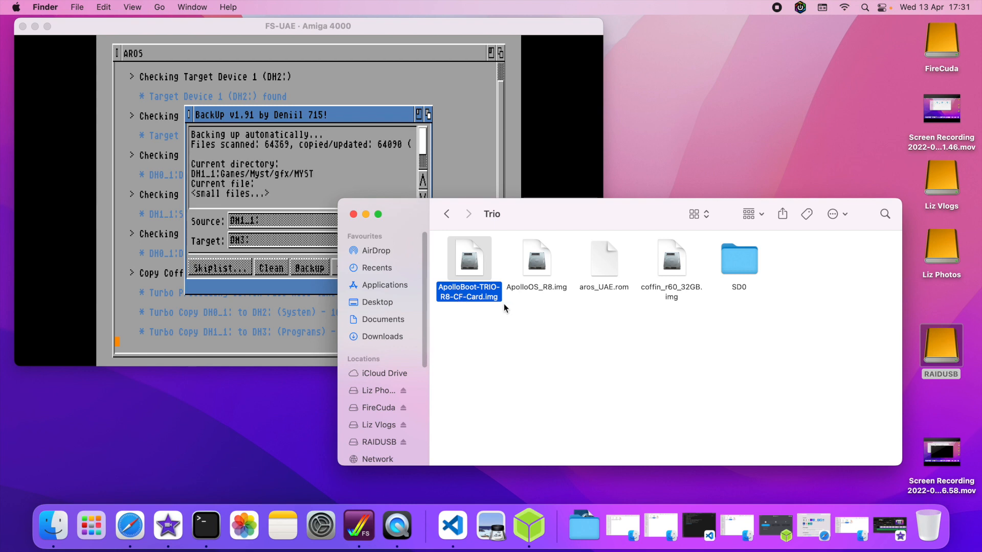
{"action": "left_click", "coordinate": [501, 348]}
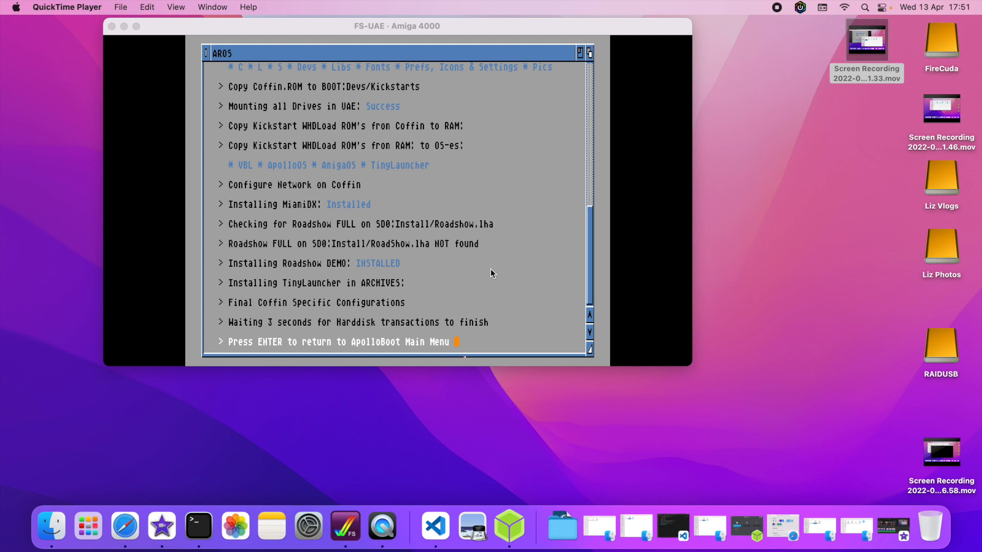
- Switch back to FS-UAE and leave the completed Coffin installation for the ApolloBoot Main Menu
{"action": "left_click", "coordinate": [494, 264]}
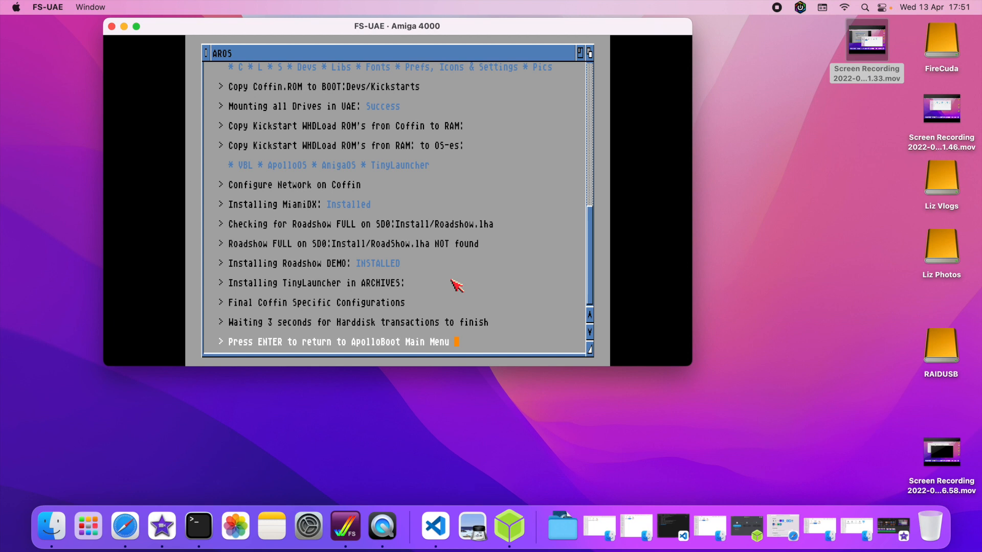
{"action": "key", "text": "Return"}
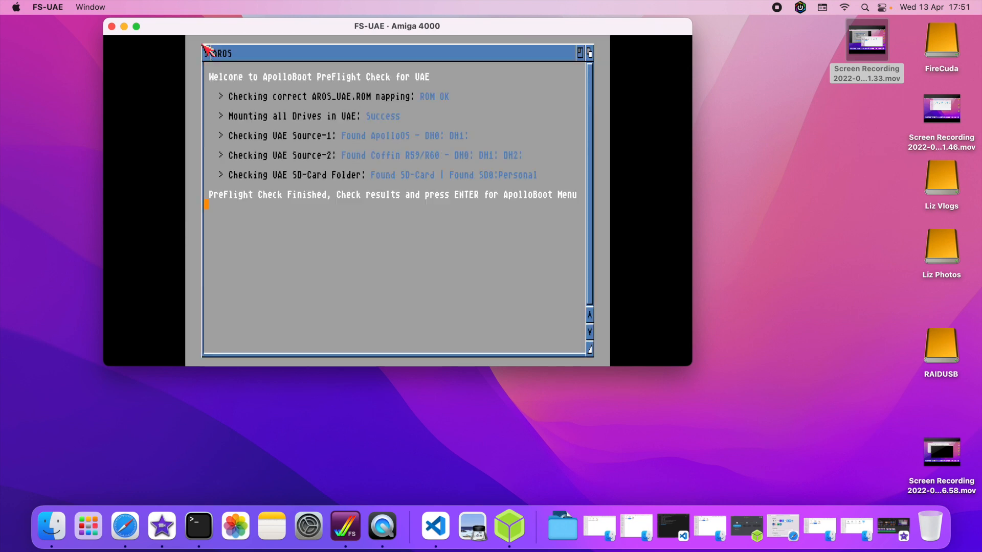